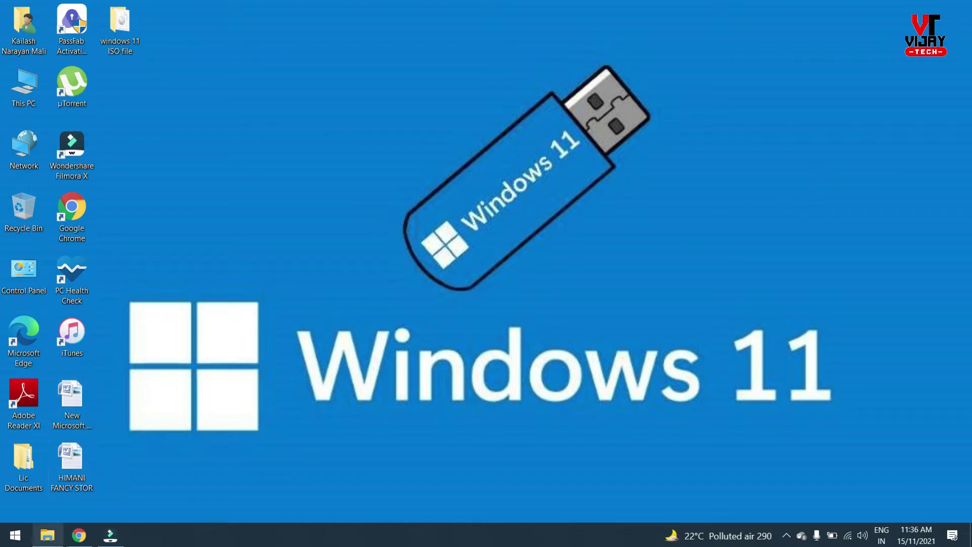
Switch to Chrome and open the official rufus.ie website from the Google results for rufus.
{"action": "mouse_move", "coordinate": [76, 541]}
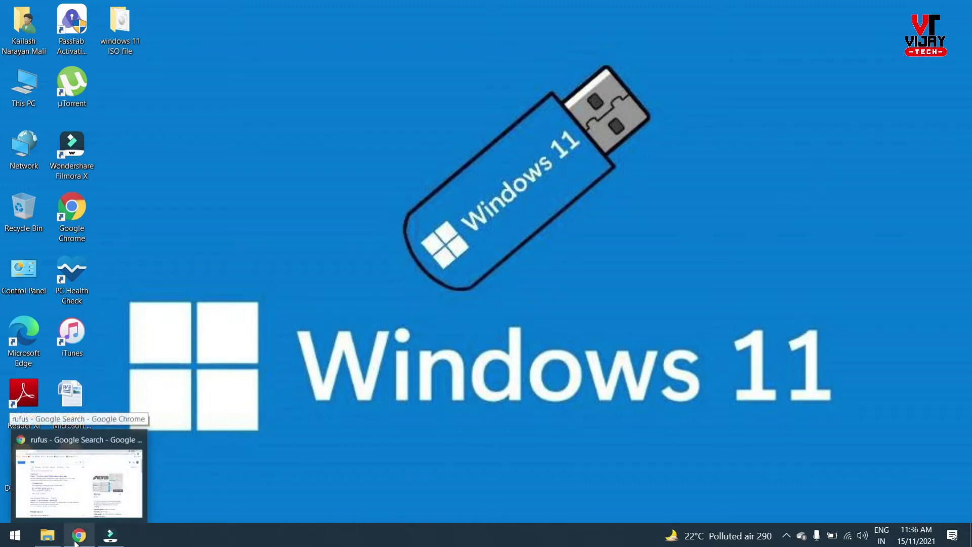
{"action": "left_click", "coordinate": [76, 541]}
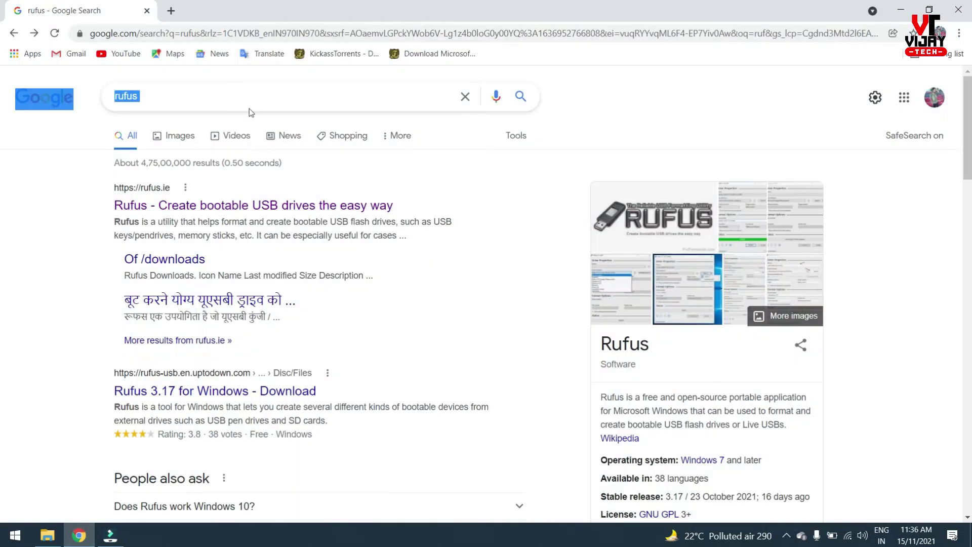
{"action": "left_click", "coordinate": [208, 95]}
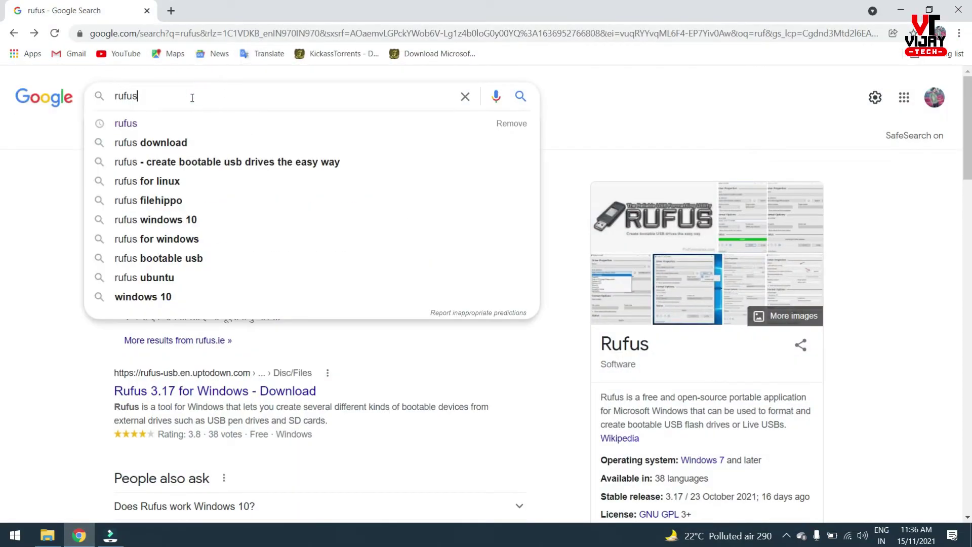
{"action": "left_click", "coordinate": [65, 191]}
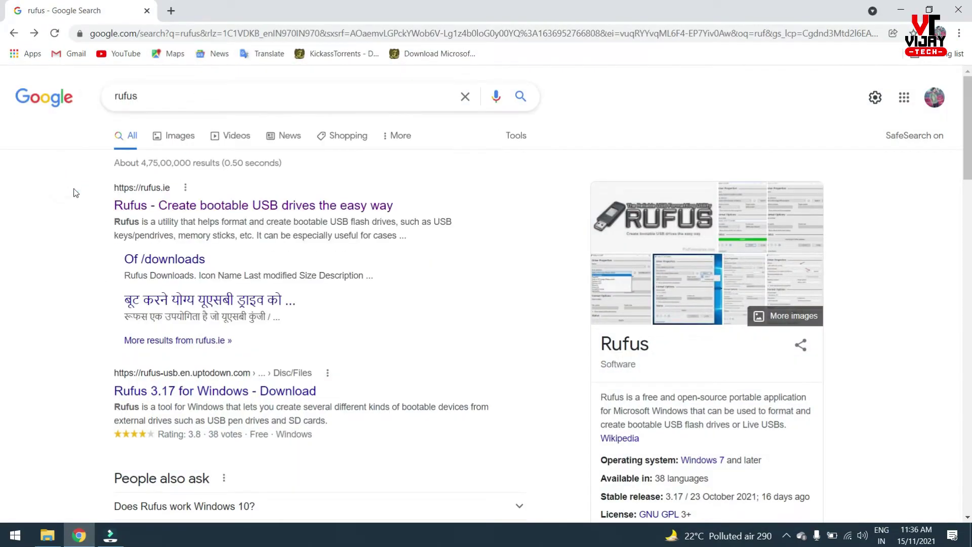
{"action": "left_click", "coordinate": [156, 207]}
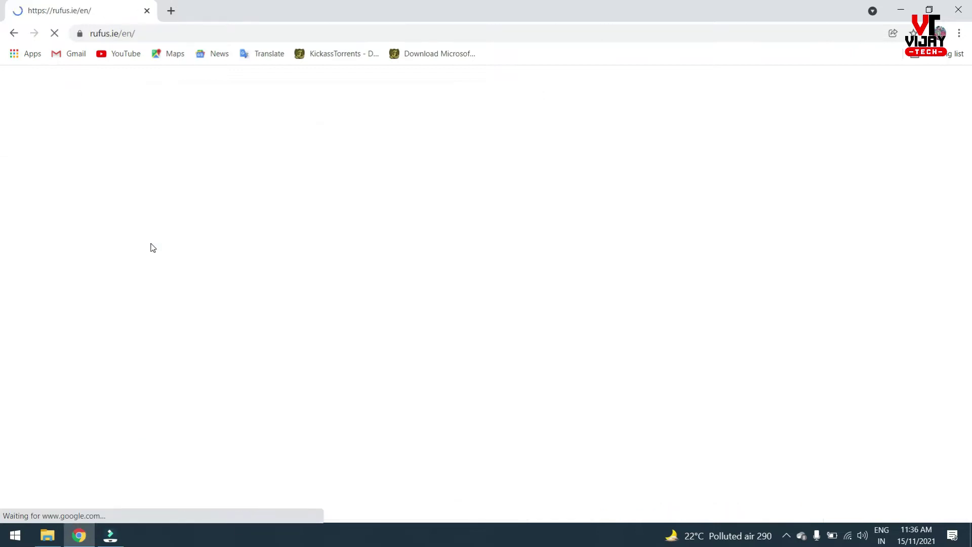
Download the standard Rufus 3.17 release from the Download section of the Rufus page.
{"action": "scroll", "coordinate": [172, 224], "scroll_direction": "down", "scroll_amount": 2}
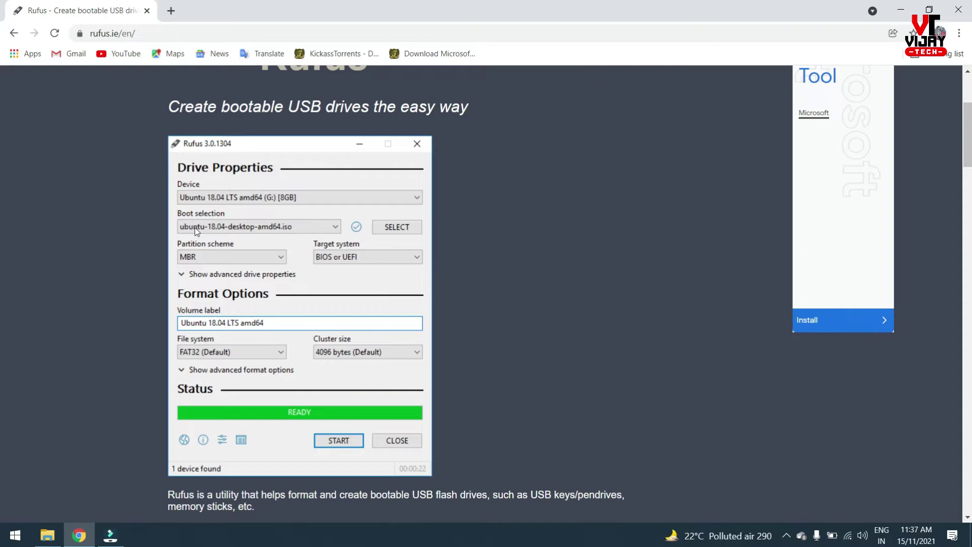
{"action": "scroll", "coordinate": [196, 231], "scroll_direction": "down", "scroll_amount": 4}
{"action": "scroll", "coordinate": [198, 230], "scroll_direction": "down", "scroll_amount": 6}
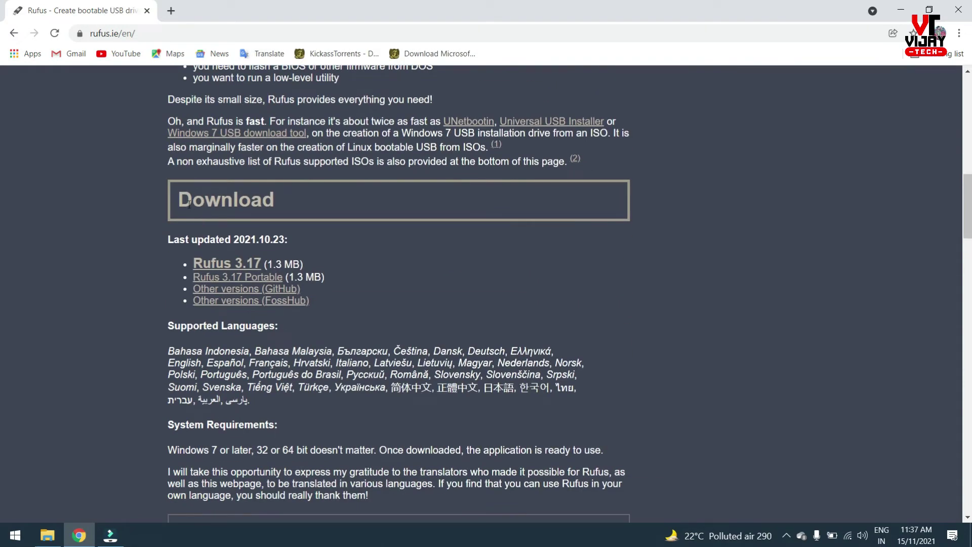
{"action": "double_click", "coordinate": [189, 204]}
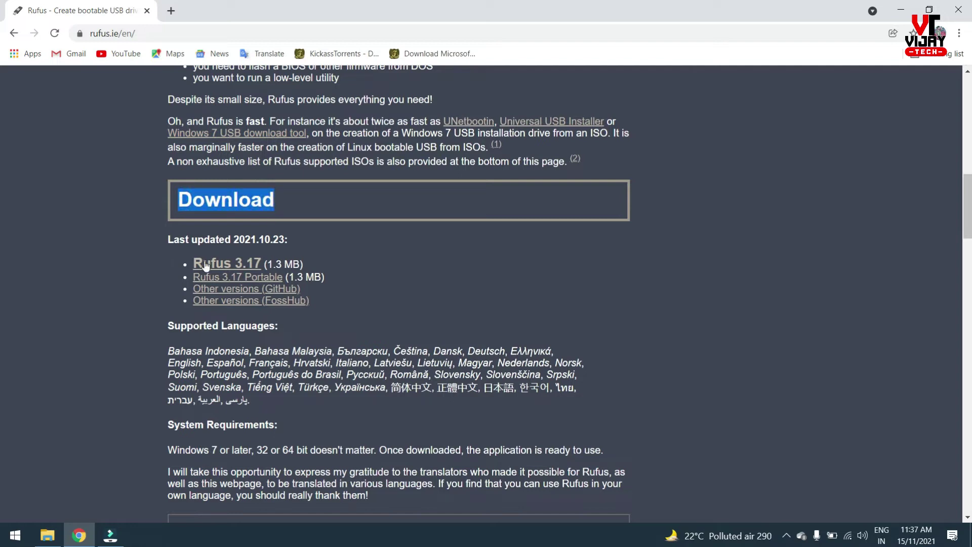
{"action": "left_click", "coordinate": [165, 264]}
{"action": "left_click_drag", "start_coordinate": [194, 266], "coordinate": [274, 264]}
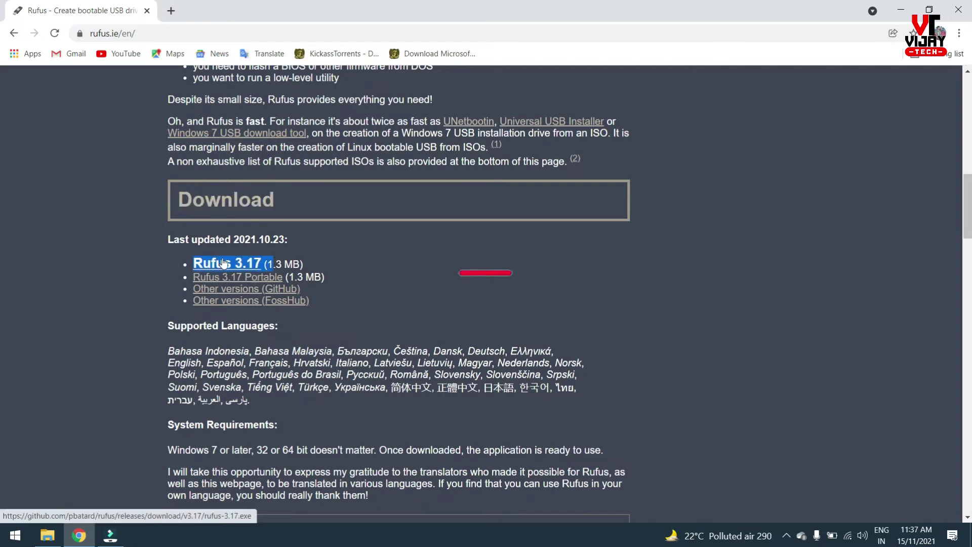
{"action": "left_click", "coordinate": [335, 267]}
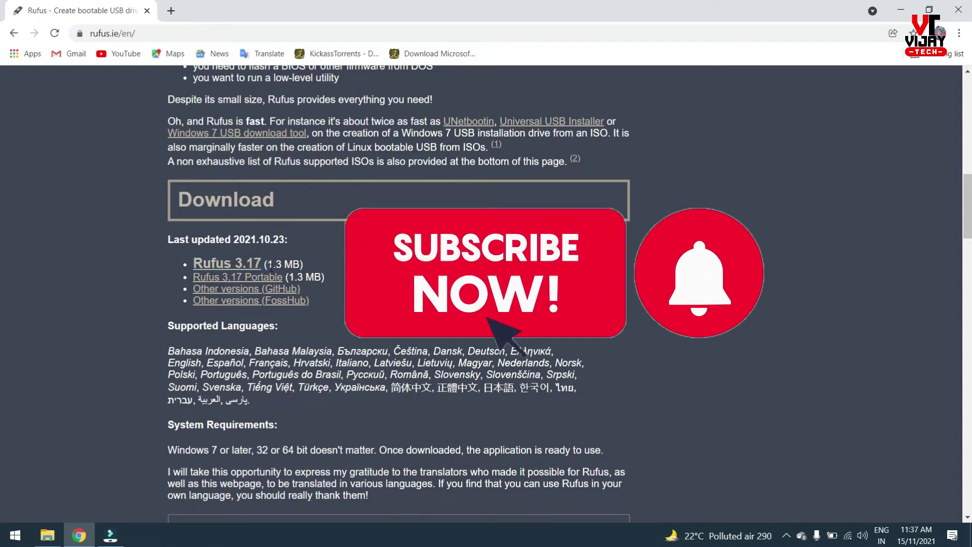
{"action": "left_click_drag", "start_coordinate": [270, 264], "coordinate": [301, 264]}
{"action": "left_click", "coordinate": [330, 263]}
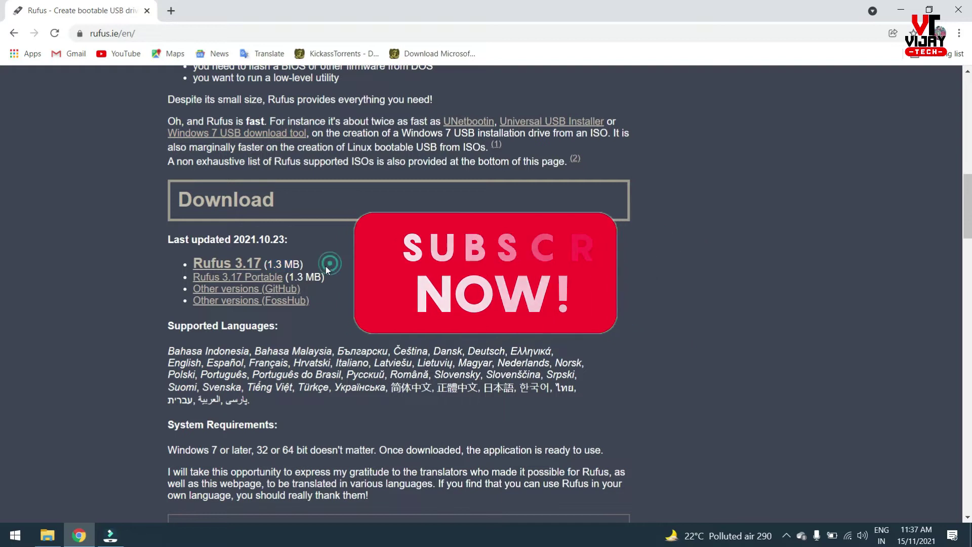
{"action": "left_click", "coordinate": [228, 265]}
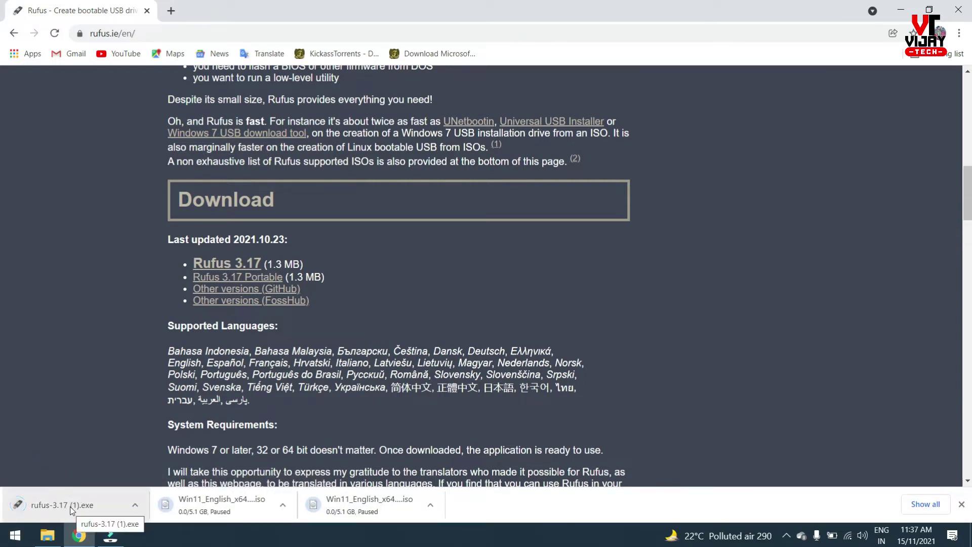
Launch the downloaded rufus-3.17 (1).exe, minimize the browser, and allow Rufus to check for updates online.
{"action": "left_click", "coordinate": [71, 507]}
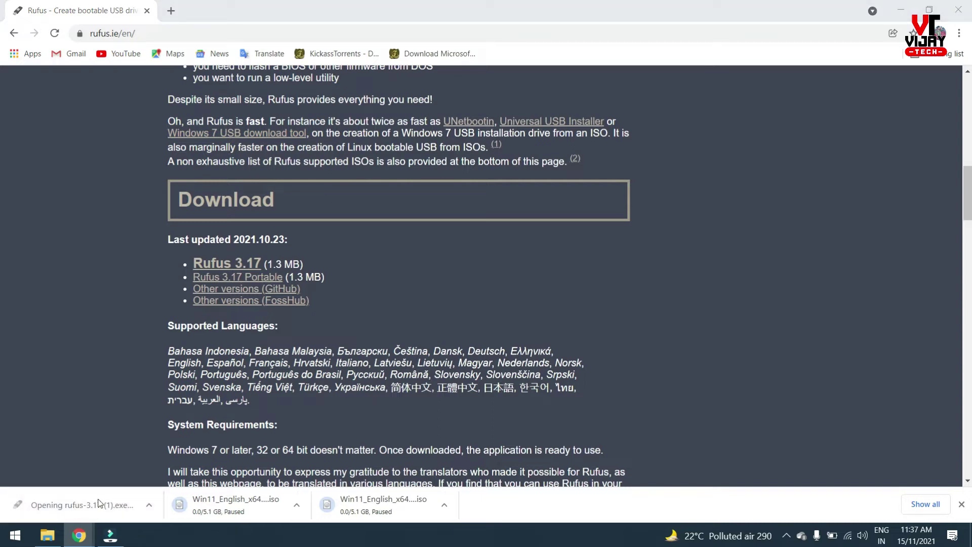
{"action": "left_click", "coordinate": [900, 9]}
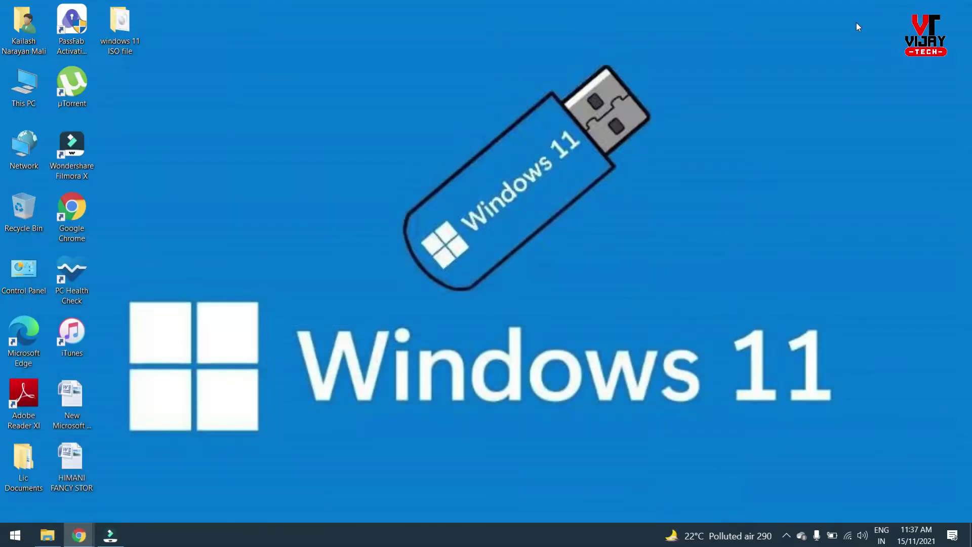
{"action": "right_click", "coordinate": [737, 135]}
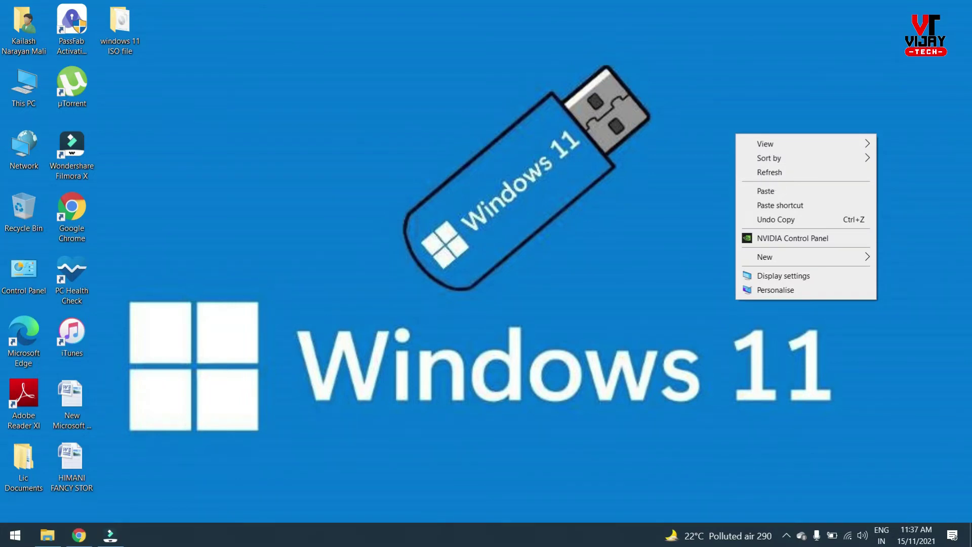
{"action": "left_click", "coordinate": [436, 352]}
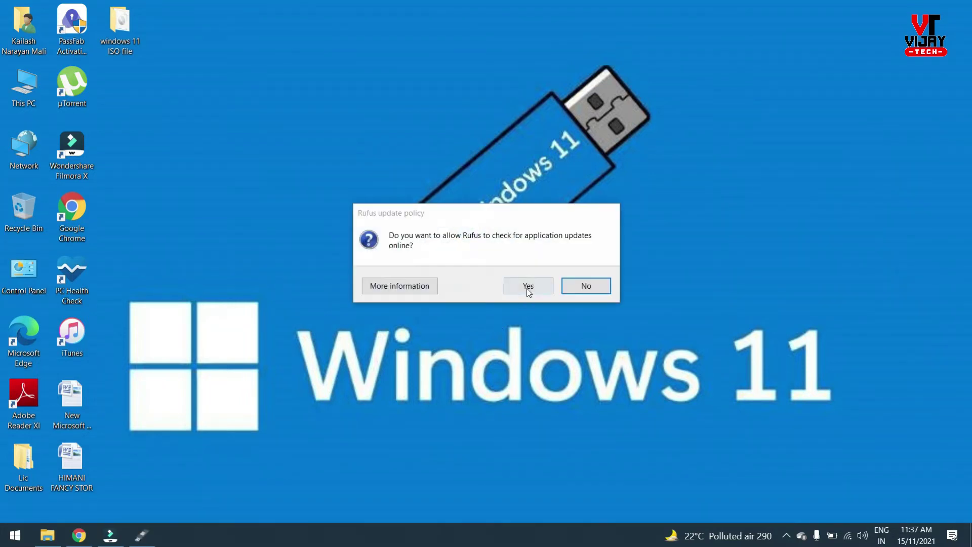
{"action": "left_click", "coordinate": [526, 287]}
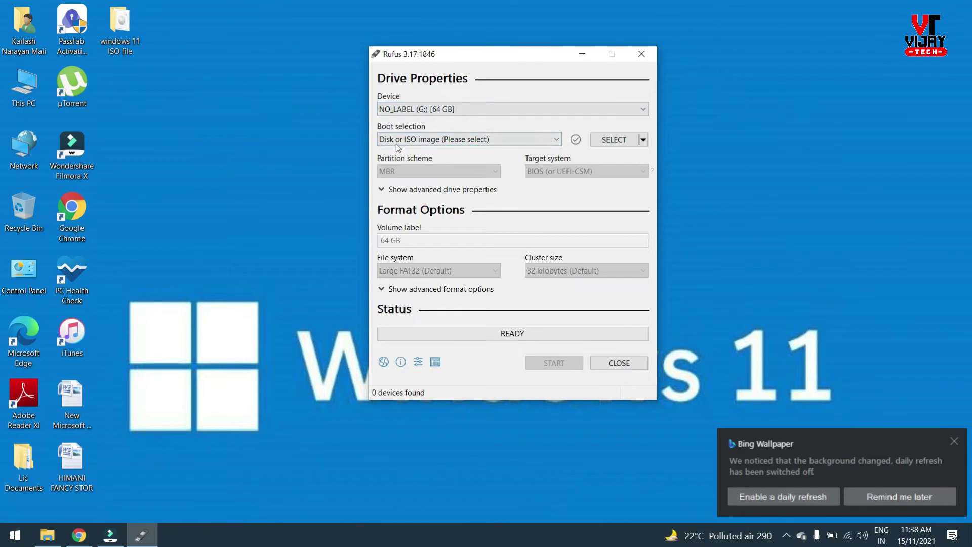
Load the Win11_English_x64 disc image from the windows 11 ISO file folder on the Desktop as the boot selection.
{"action": "left_click", "coordinate": [613, 140]}
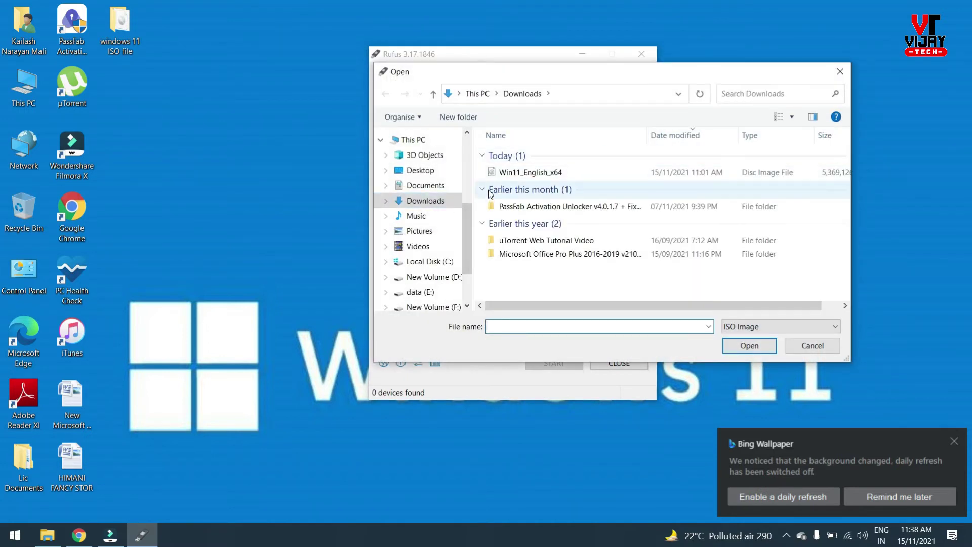
{"action": "left_click", "coordinate": [412, 172]}
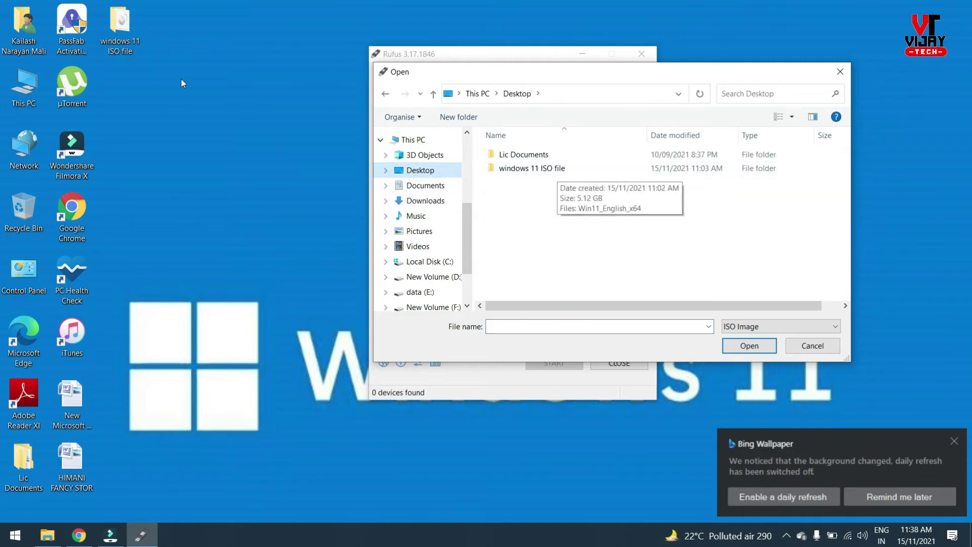
{"action": "double_click", "coordinate": [551, 168]}
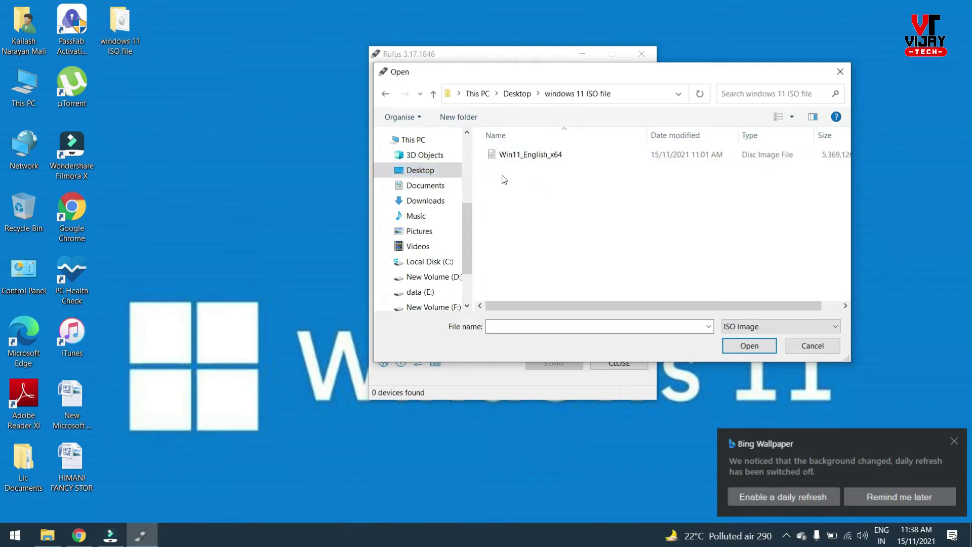
{"action": "left_click", "coordinate": [513, 156]}
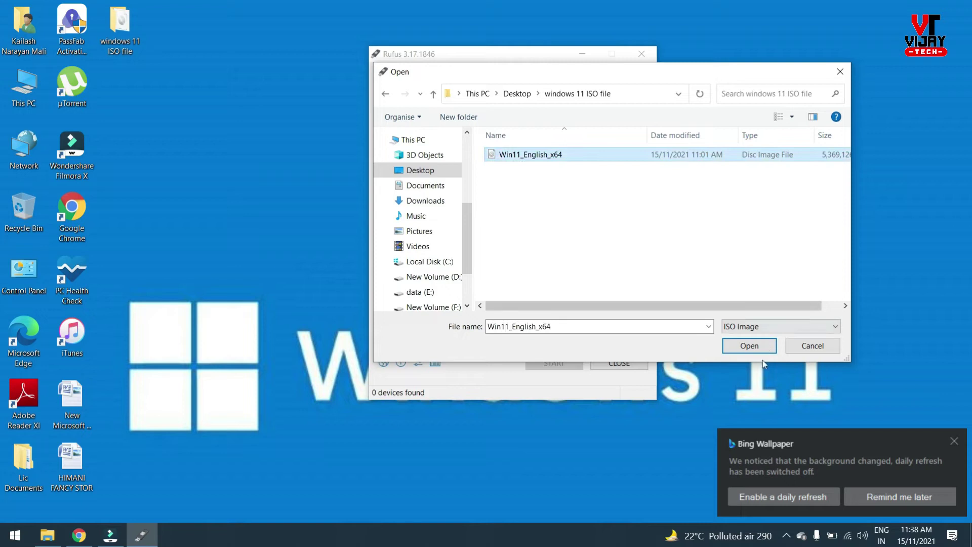
{"action": "left_click", "coordinate": [747, 349]}
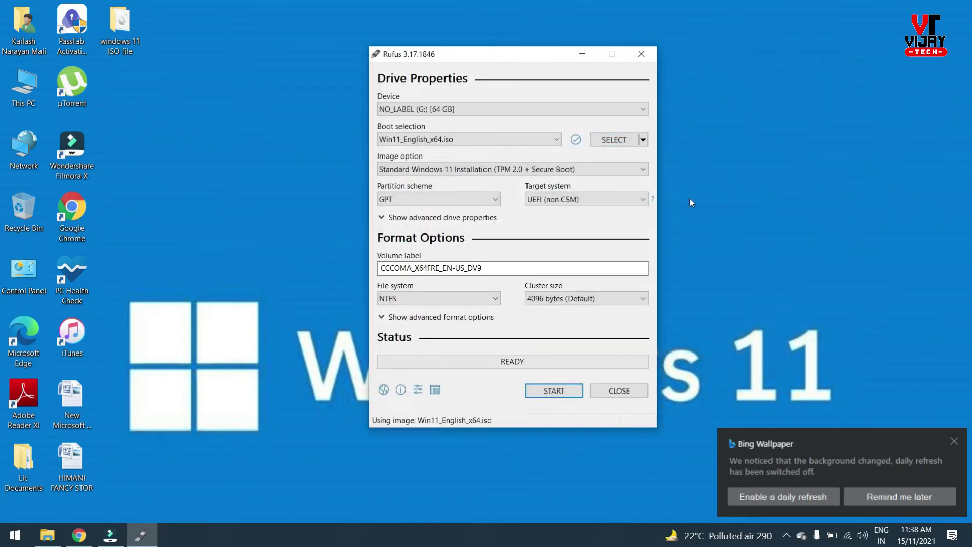
Try the other partition scheme choice and set the scheme back to GPT.
{"action": "left_click", "coordinate": [406, 200]}
{"action": "left_click", "coordinate": [400, 213]}
{"action": "left_click", "coordinate": [395, 200]}
{"action": "left_click", "coordinate": [390, 225]}
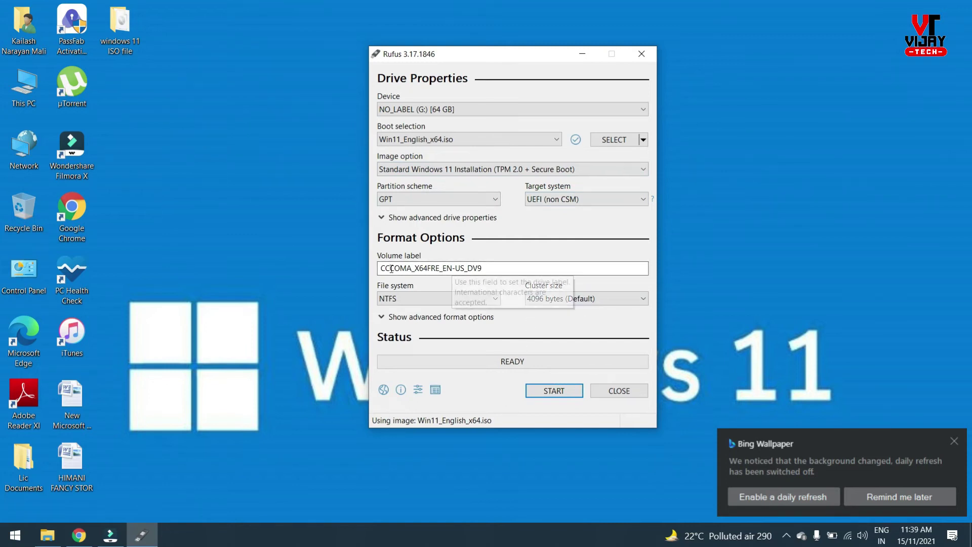
{"action": "mouse_move", "coordinate": [381, 268]}
{"action": "left_mouse_down"}
{"action": "mouse_move", "coordinate": [509, 265]}
{"action": "mouse_move", "coordinate": [385, 282]}
{"action": "mouse_move", "coordinate": [385, 257]}
{"action": "left_mouse_up"}
{"action": "left_click", "coordinate": [509, 265]}
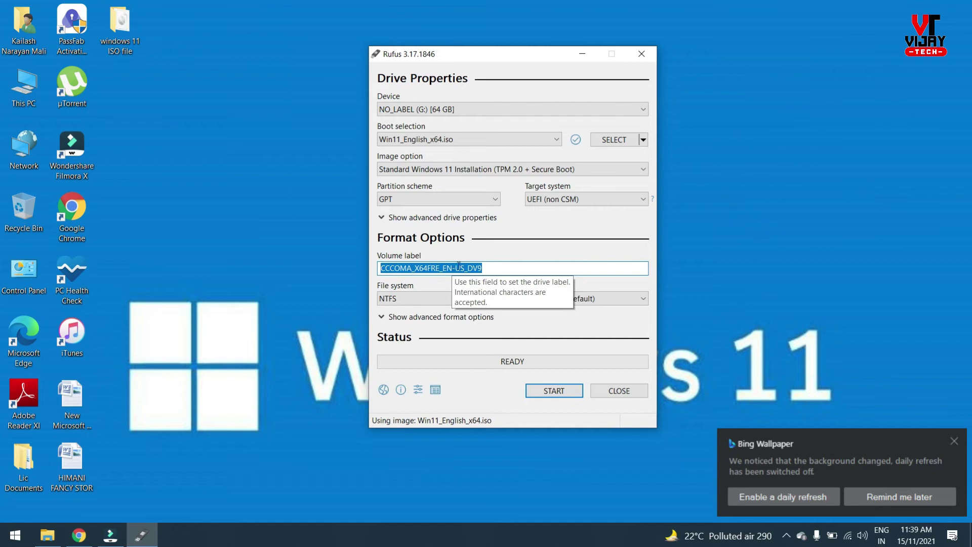
{"action": "left_click", "coordinate": [501, 264]}
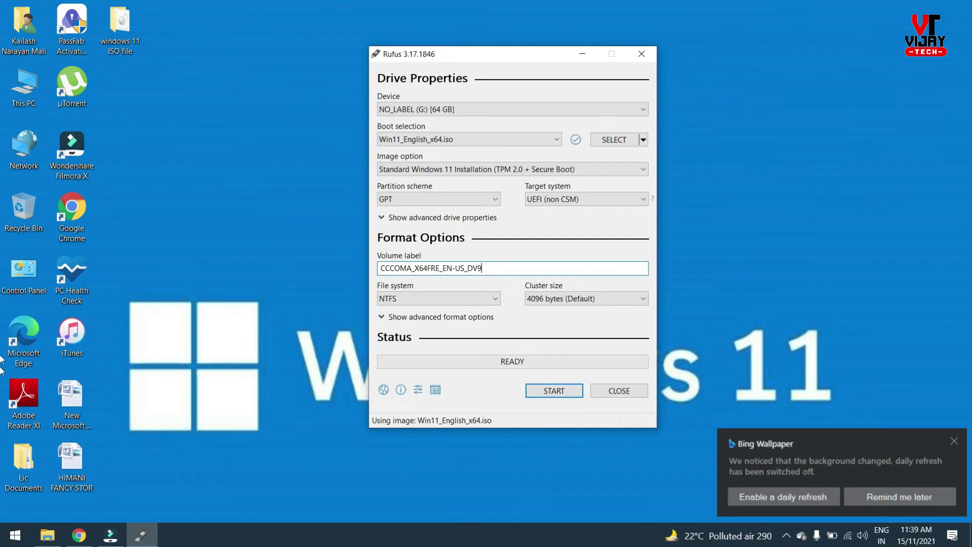
Dismiss the Bing Wallpaper notification and start writing the Windows 11 image to the 64 GB USB drive, accepting the data erasure.
{"action": "left_click", "coordinate": [953, 442]}
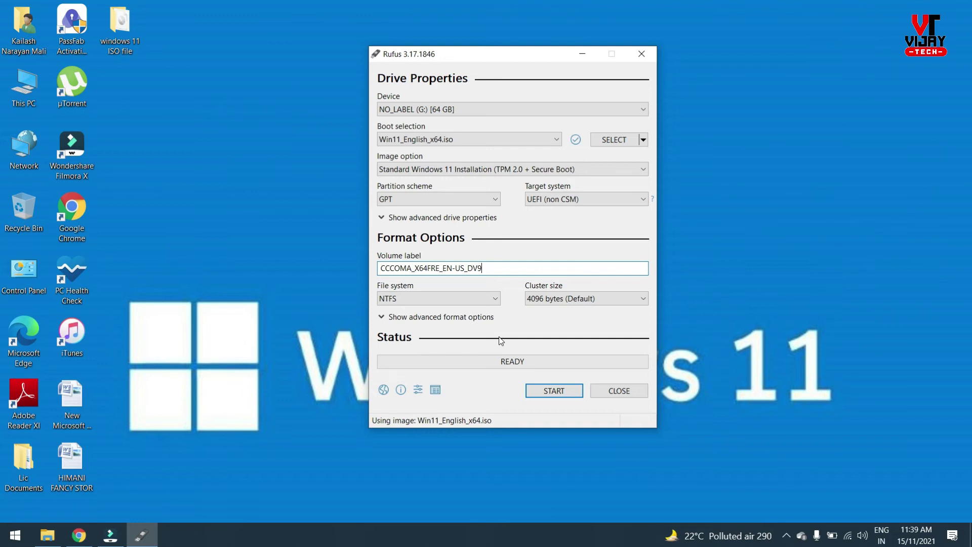
{"action": "left_click", "coordinate": [551, 393]}
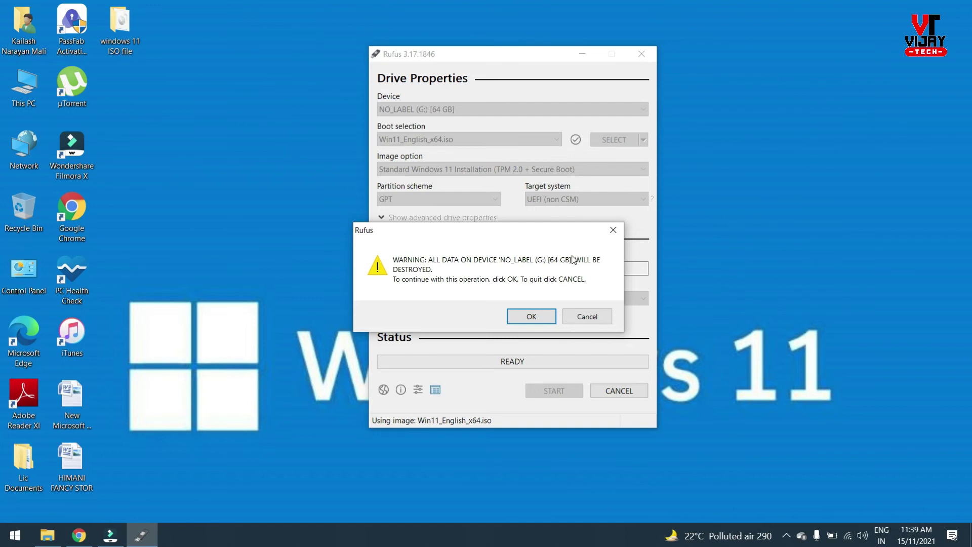
{"action": "left_click", "coordinate": [523, 317]}
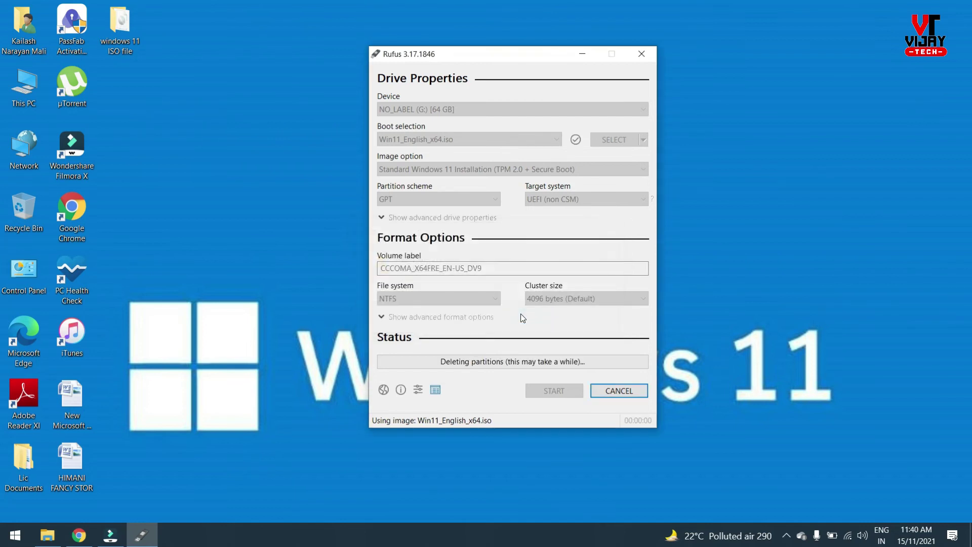